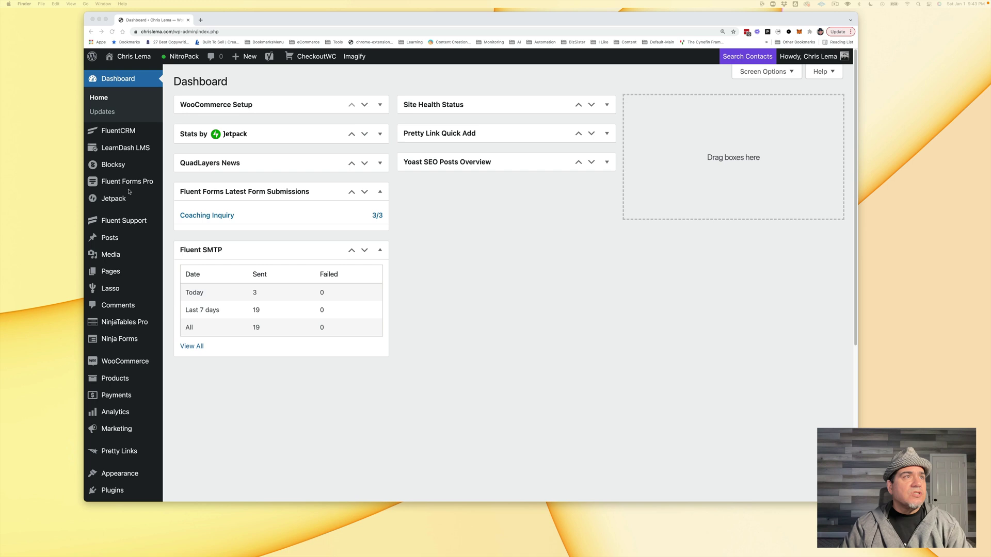
Step: Open the LearnDash LMS Overview page from the admin sidebar
{"action": "left_click", "coordinate": [121, 151]}
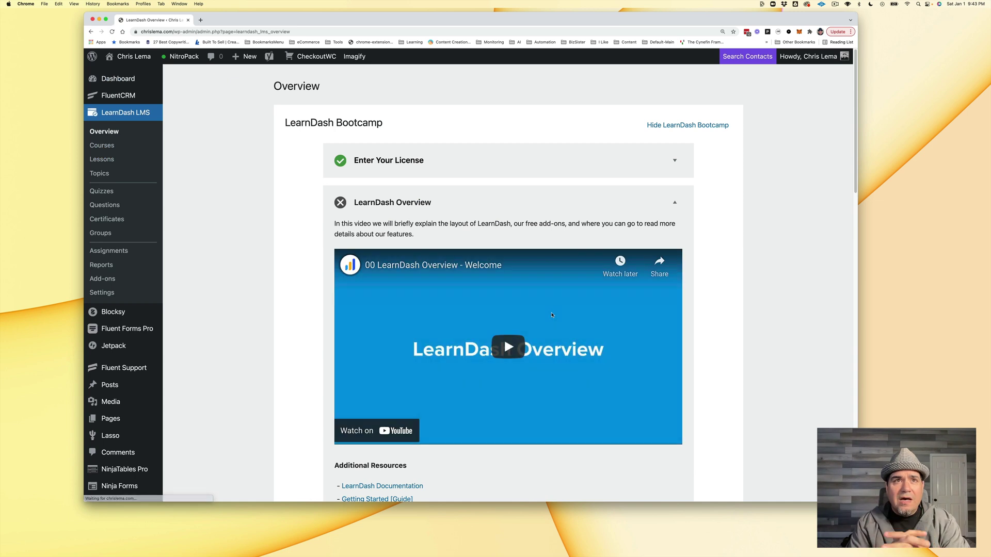
Step: Open the Building New Products Right course for editing from the LearnDash Courses list
{"action": "left_click", "coordinate": [103, 145]}
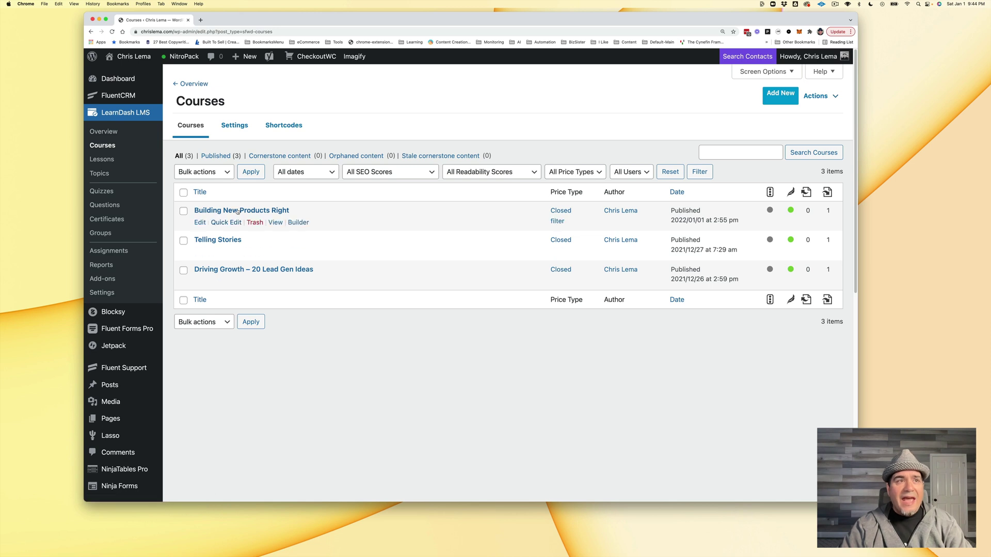
{"action": "left_click", "coordinate": [238, 211]}
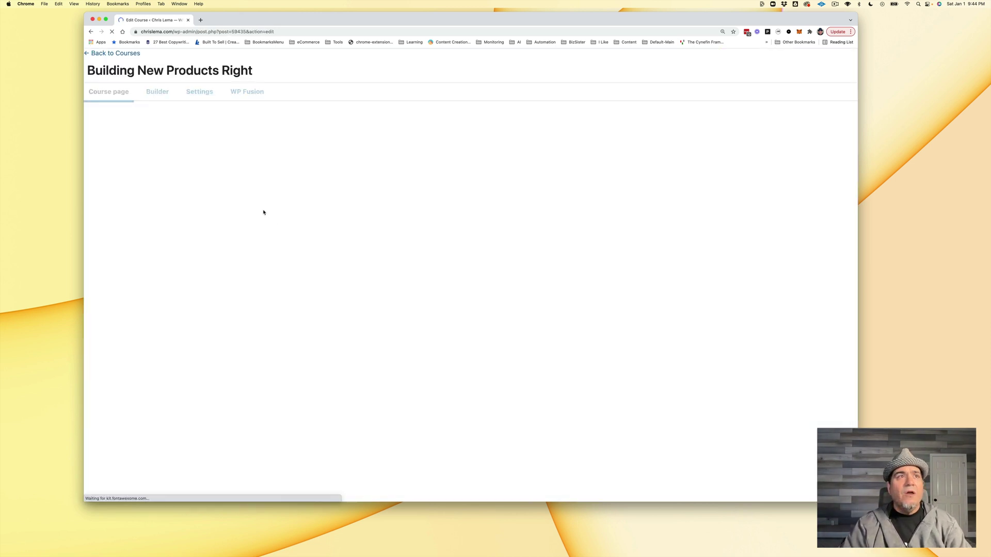
{"action": "left_click", "coordinate": [200, 97]}
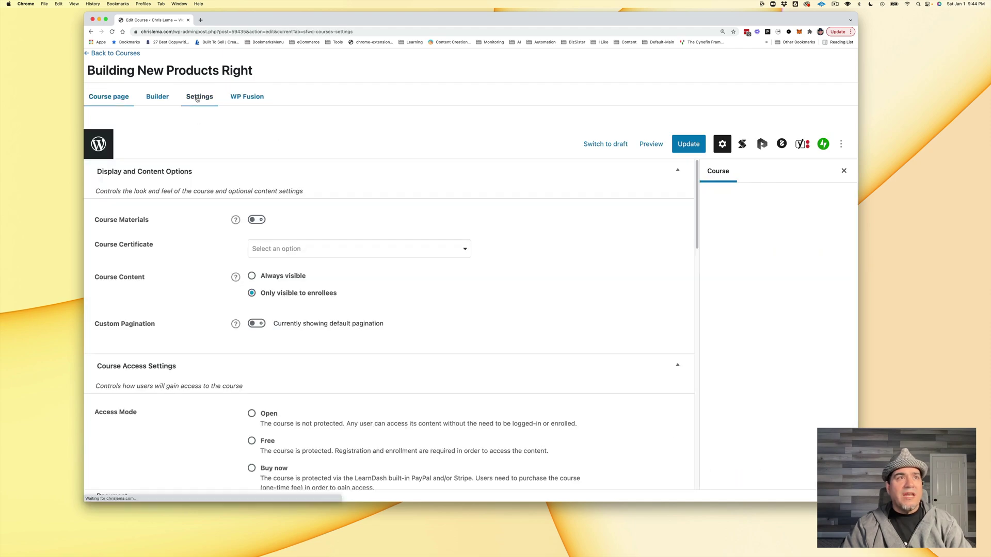
{"action": "scroll", "coordinate": [327, 265], "scroll_direction": "down", "scroll_amount": 10}
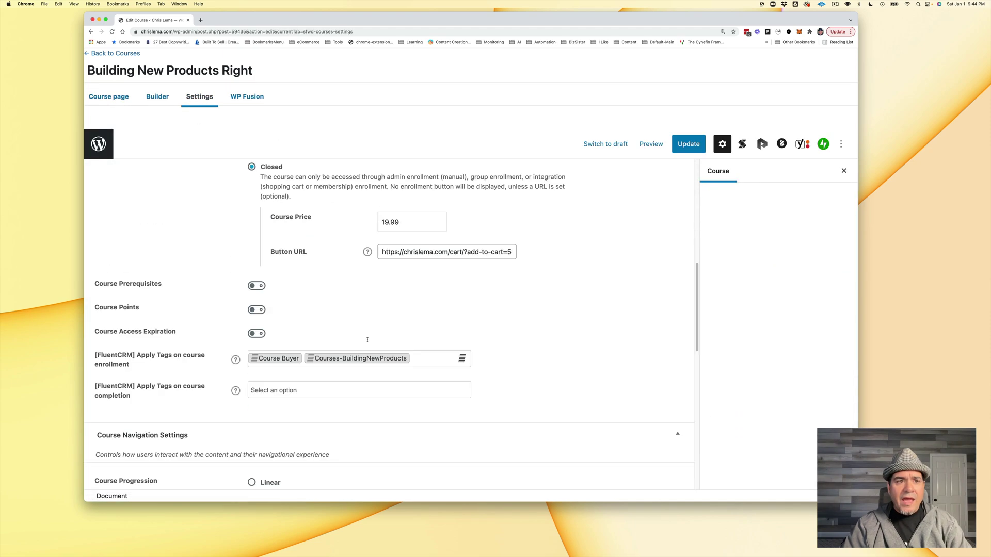
{"action": "scroll", "coordinate": [285, 201], "scroll_direction": "up", "scroll_amount": 2}
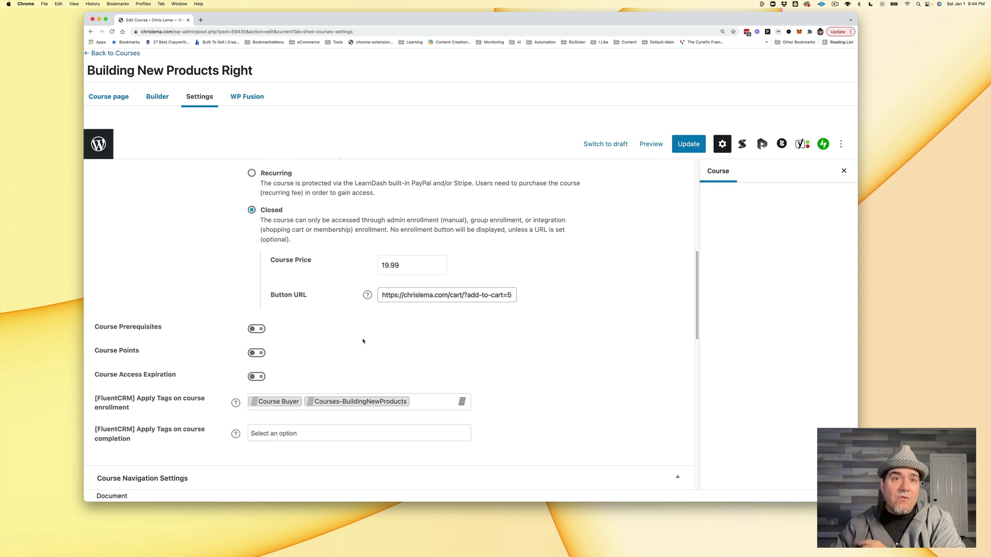
{"action": "left_click_drag", "start_coordinate": [417, 293], "coordinate": [497, 295]}
{"action": "left_click", "coordinate": [496, 295]}
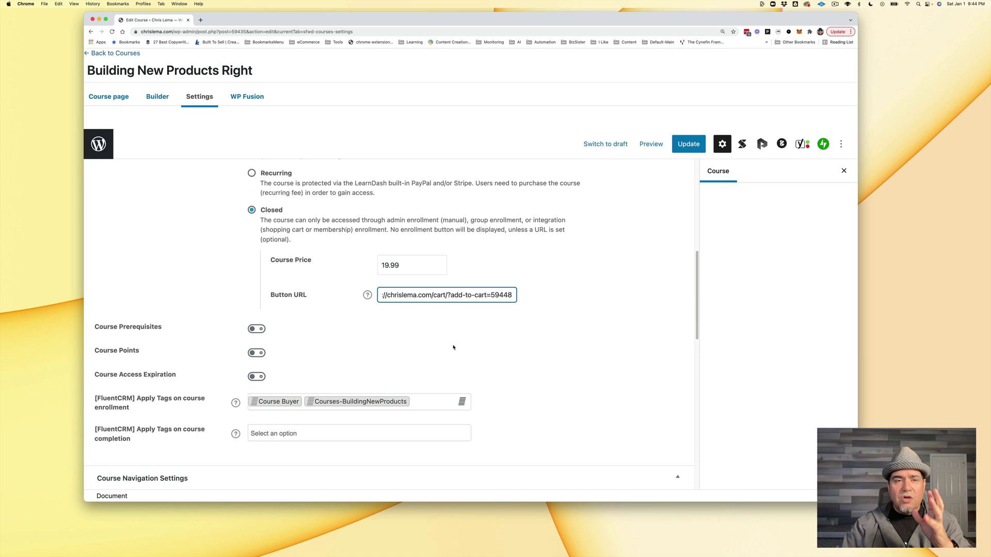
Step: Scroll through the course settings, then return to the Courses list
{"action": "scroll", "coordinate": [453, 348], "scroll_direction": "down", "scroll_amount": 5}
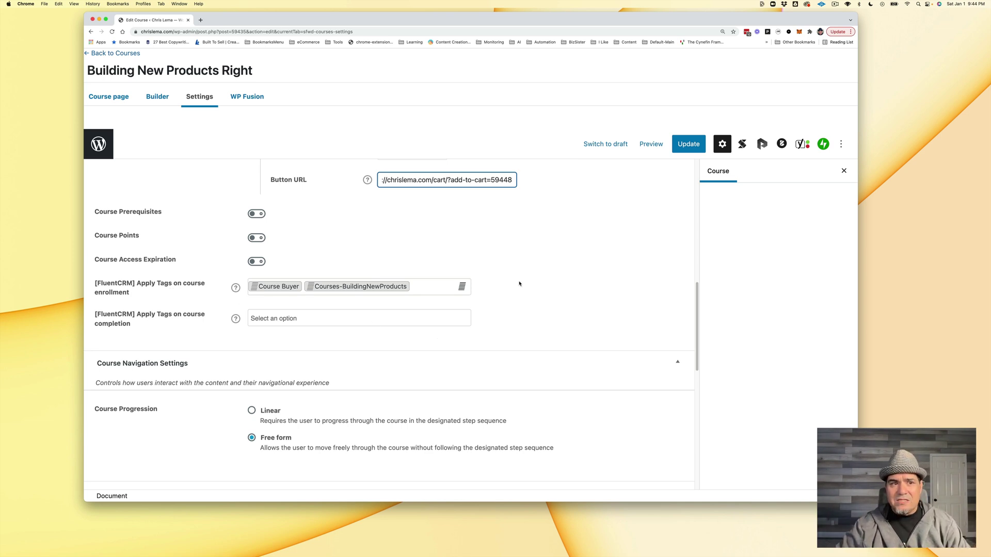
{"action": "scroll", "coordinate": [521, 307], "scroll_direction": "down", "scroll_amount": 5}
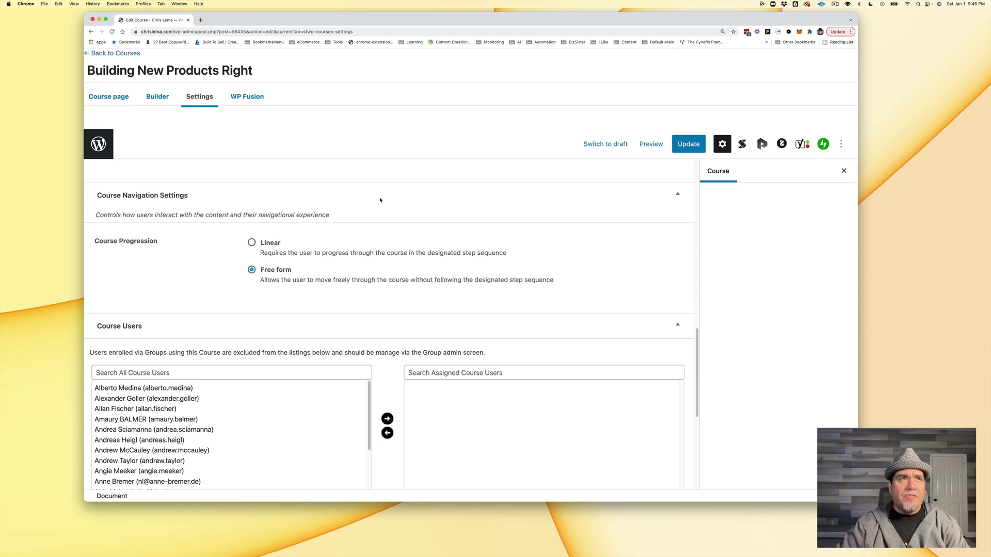
{"action": "left_click", "coordinate": [116, 53]}
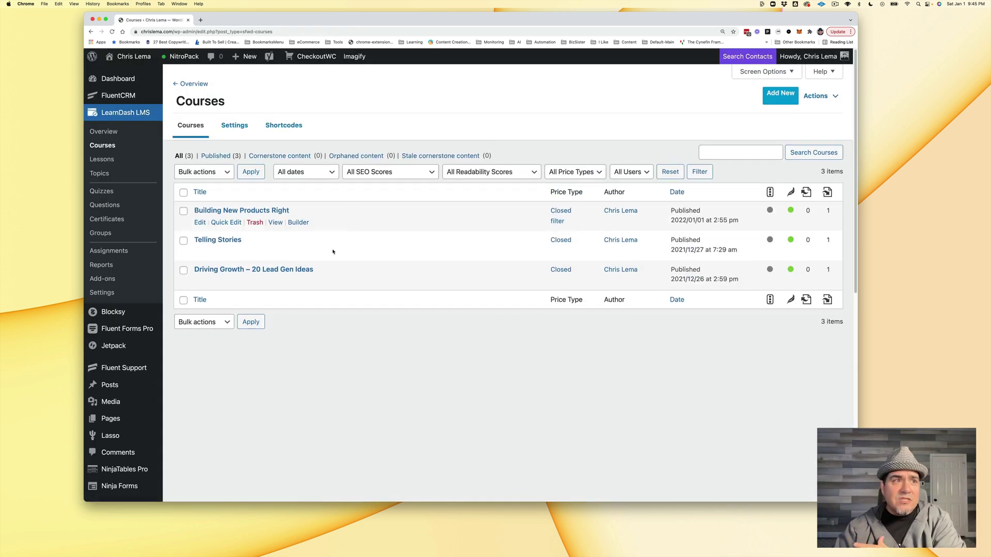
Step: Open the Mini-Course: Building New Products Right product and view its 19.99 Course-type product data
{"action": "scroll", "coordinate": [144, 414], "scroll_direction": "down", "scroll_amount": 3}
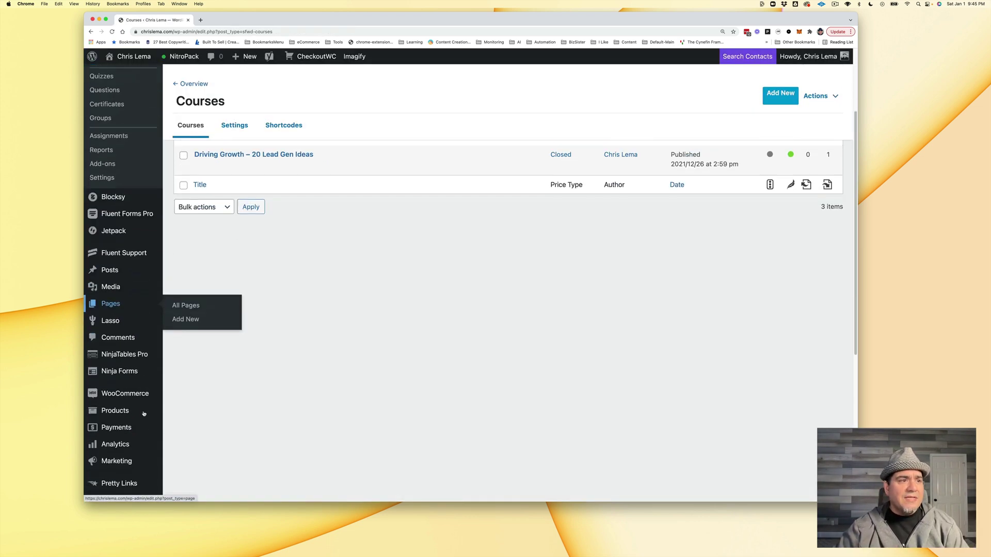
{"action": "mouse_move", "coordinate": [147, 412]}
{"action": "left_click", "coordinate": [181, 411]}
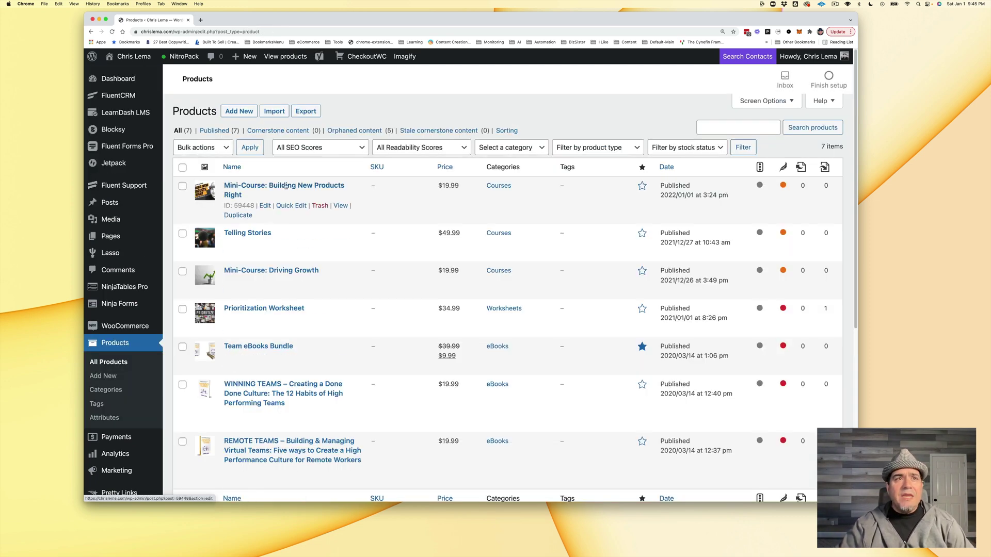
{"action": "left_click", "coordinate": [285, 186]}
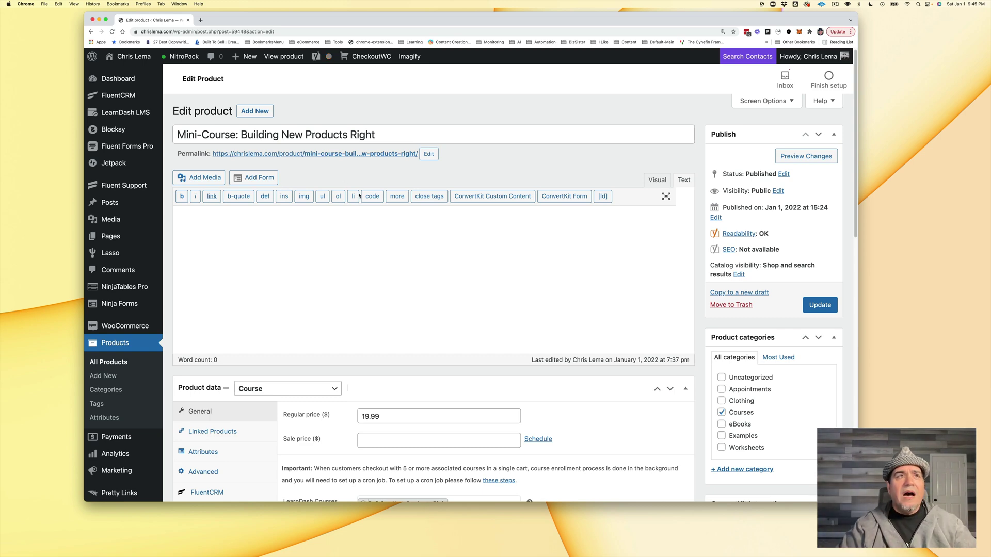
{"action": "scroll", "coordinate": [402, 287], "scroll_direction": "down", "scroll_amount": 5}
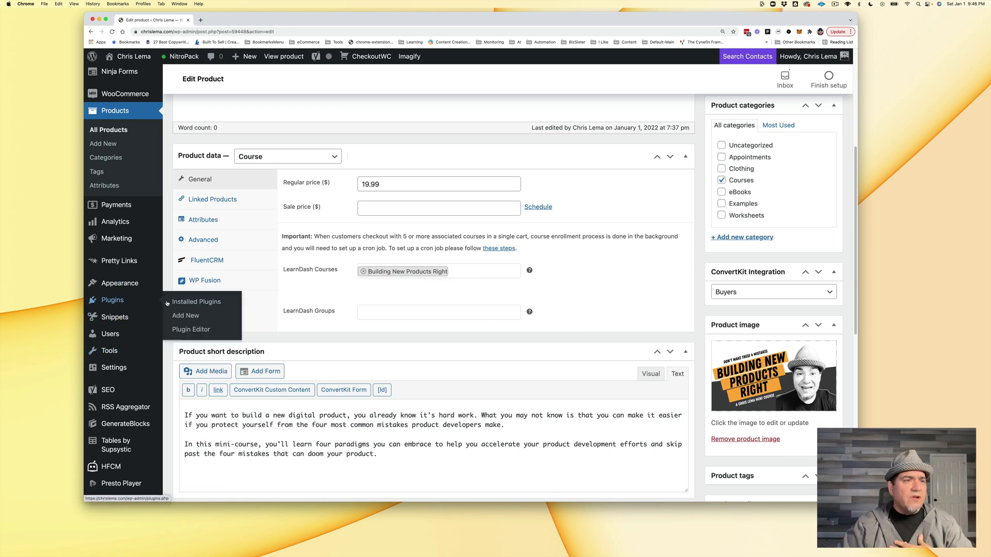
Step: Find WooCommerce Redirect Thank You among Installed Plugins and open its Settings
{"action": "left_click", "coordinate": [201, 308]}
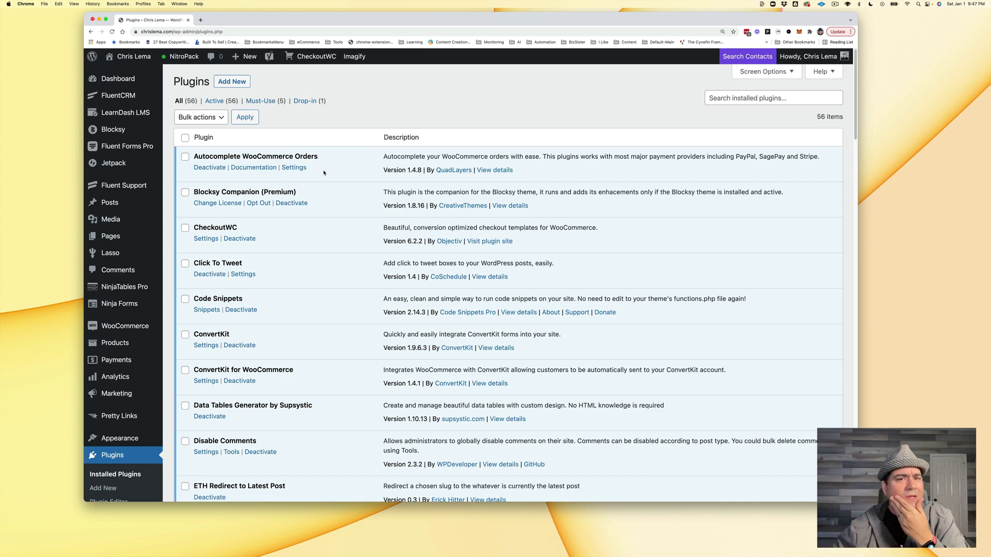
{"action": "scroll", "coordinate": [322, 242], "scroll_direction": "down", "scroll_amount": 20}
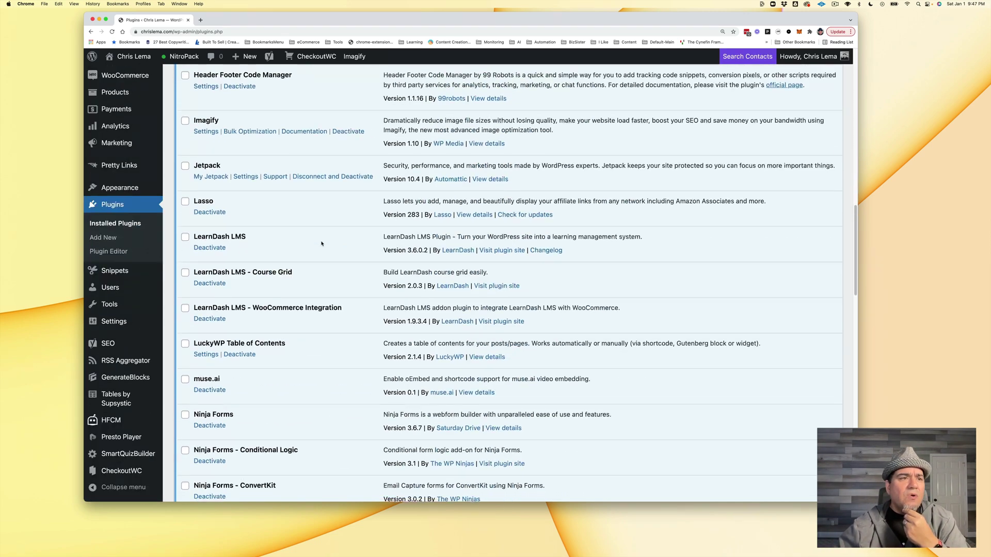
{"action": "scroll", "coordinate": [322, 252], "scroll_direction": "up", "scroll_amount": 2}
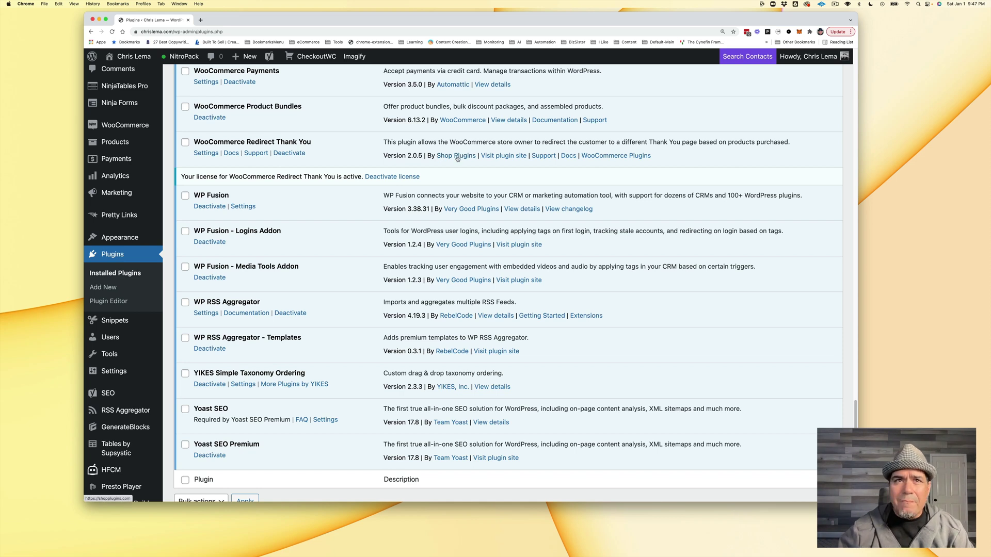
{"action": "left_click", "coordinate": [209, 153]}
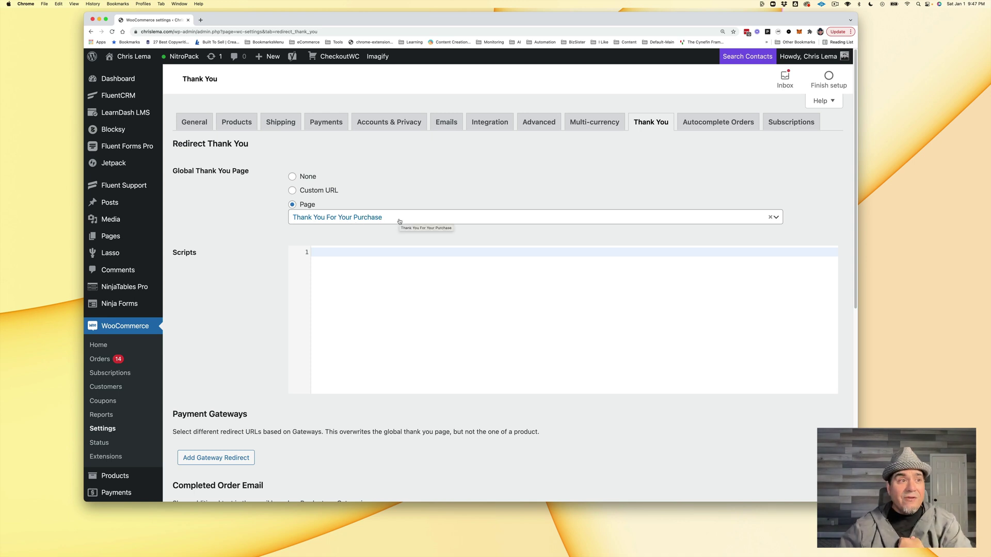
Step: Check the global Thank You For Your Purchase redirect, then list all products
{"action": "scroll", "coordinate": [135, 225], "scroll_direction": "down", "scroll_amount": 4}
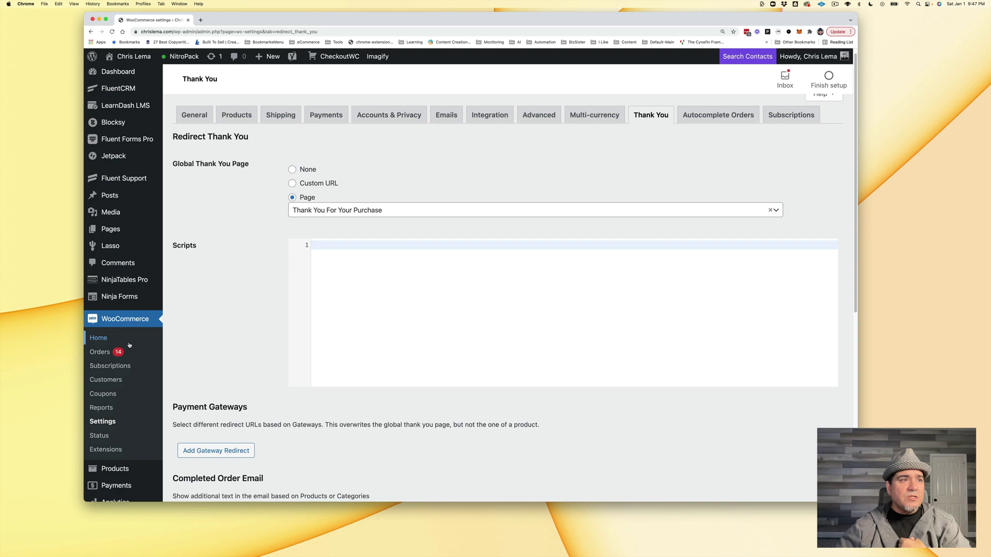
{"action": "mouse_move", "coordinate": [122, 378]}
{"action": "left_click", "coordinate": [183, 379]}
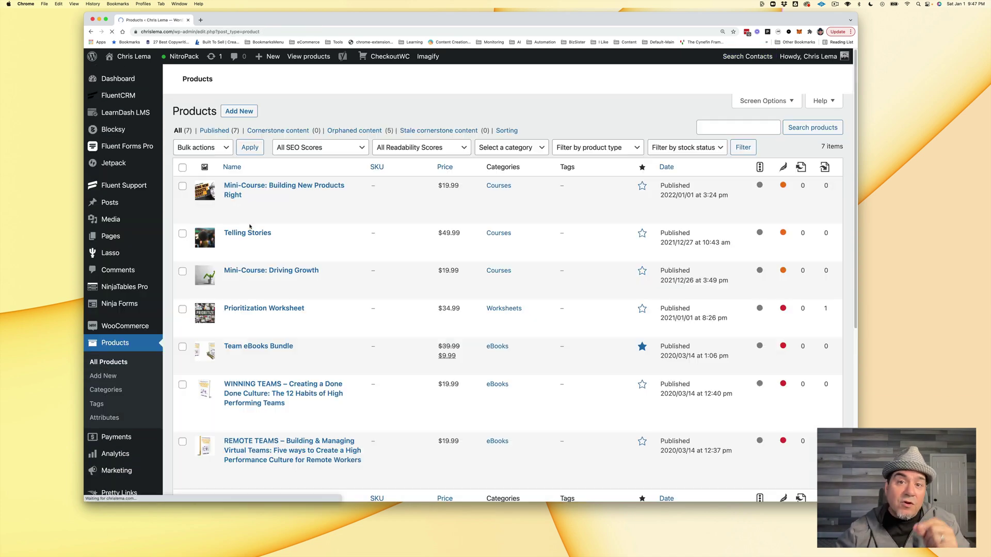
Step: Check the Mini-Course product's Custom Thank You Page, then go to the Pages list
{"action": "left_click", "coordinate": [289, 190]}
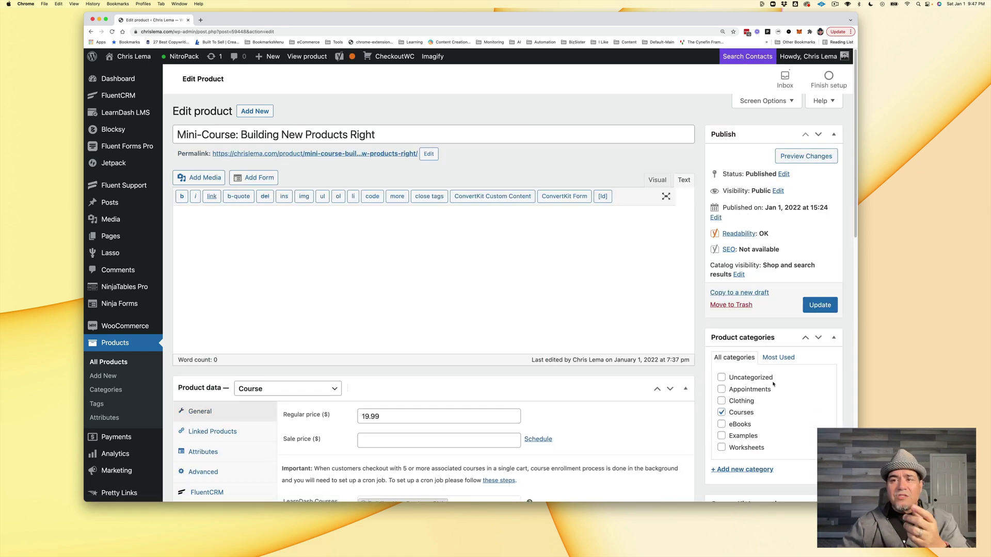
{"action": "scroll", "coordinate": [773, 385], "scroll_direction": "down", "scroll_amount": 15}
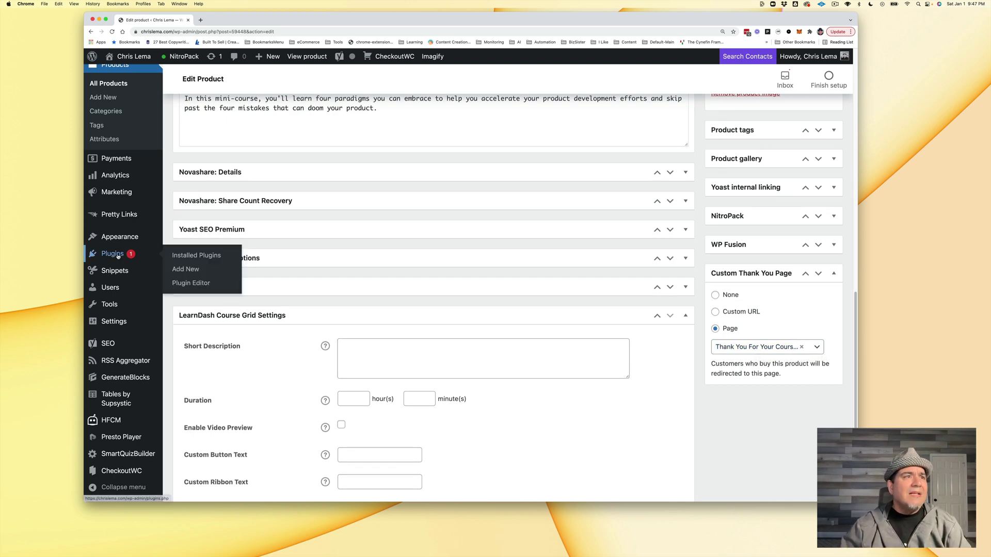
{"action": "mouse_move", "coordinate": [119, 202]}
{"action": "scroll", "coordinate": [117, 227], "scroll_direction": "up", "scroll_amount": 6}
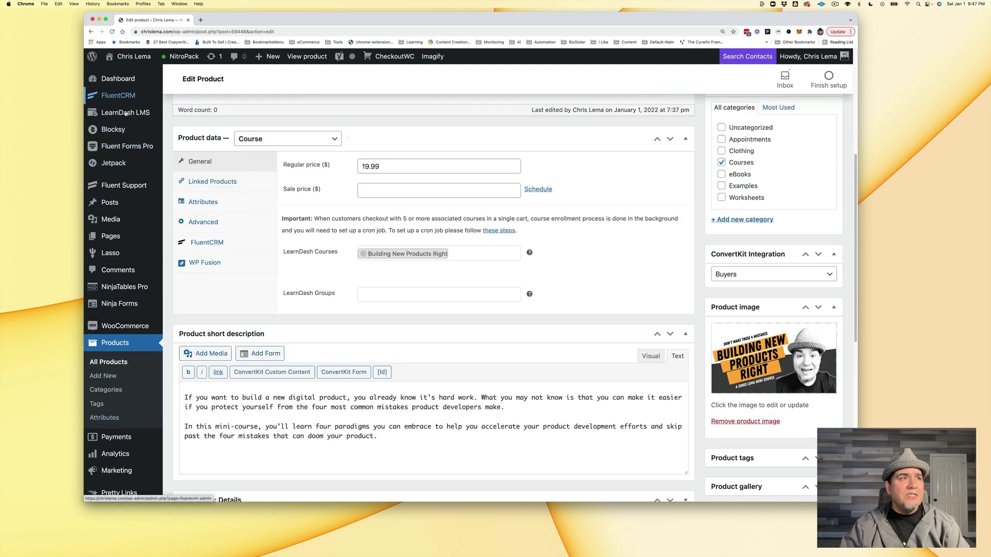
{"action": "left_click", "coordinate": [117, 246]}
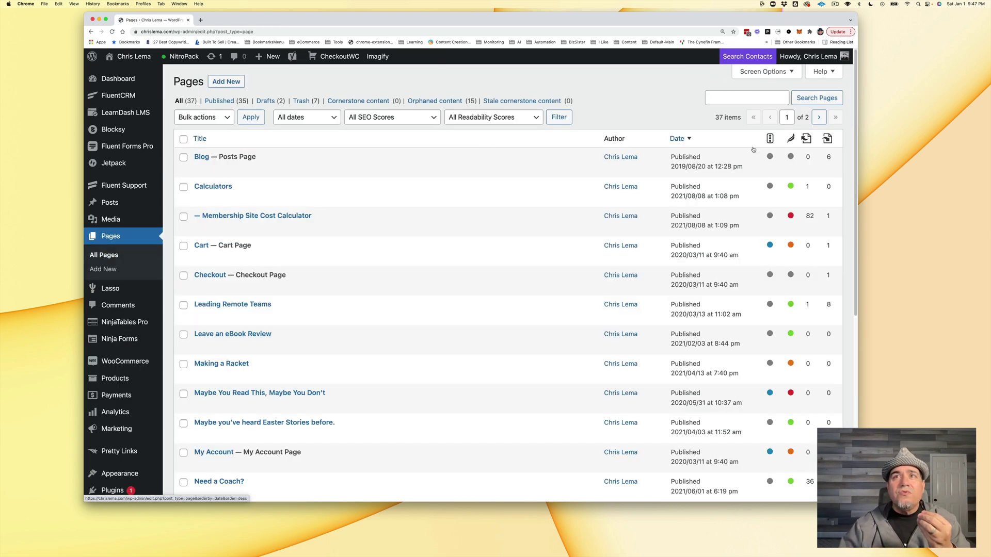
Step: Sort pages by date and open Thank You For Your Course Purchase in a new tab
{"action": "left_click", "coordinate": [679, 139]}
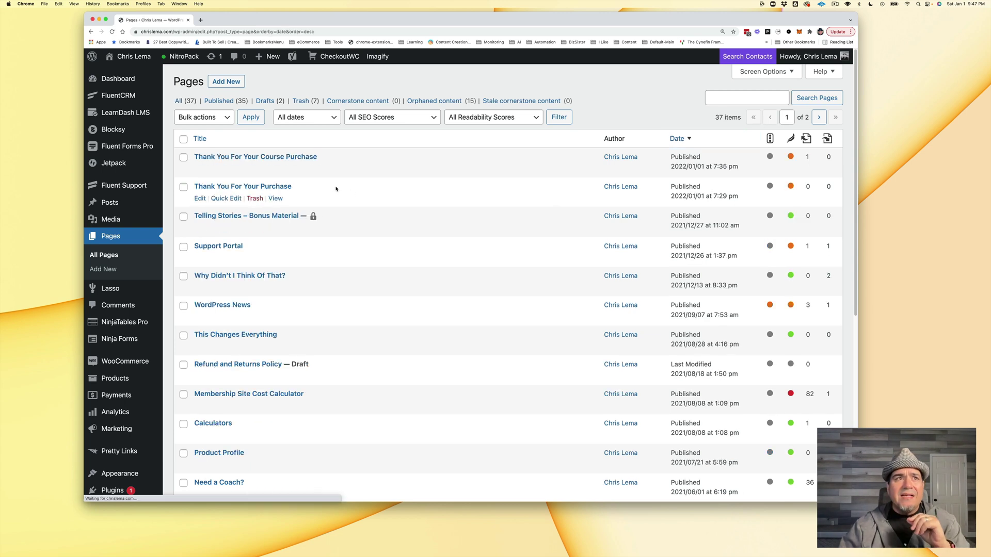
{"action": "right_click", "coordinate": [276, 170]}
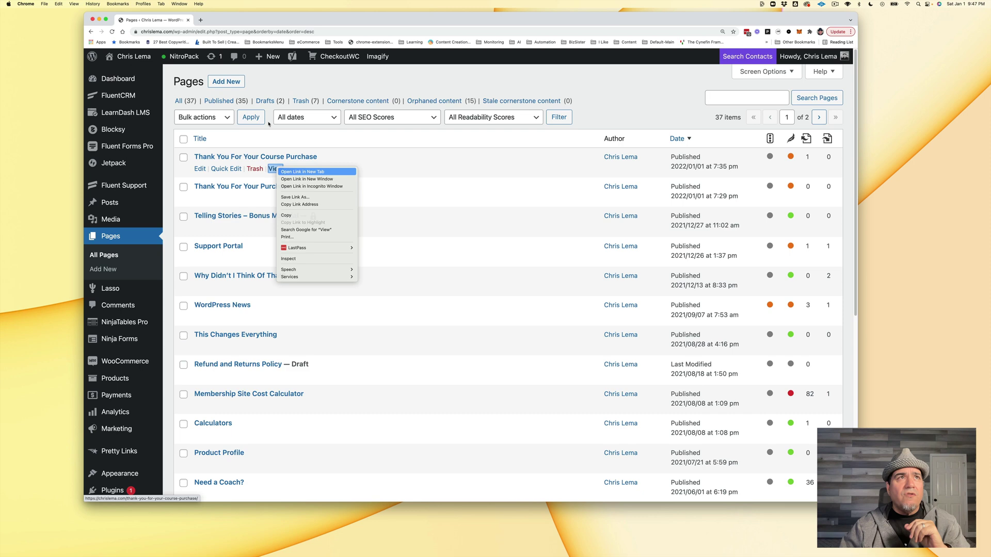
{"action": "left_click", "coordinate": [287, 172]}
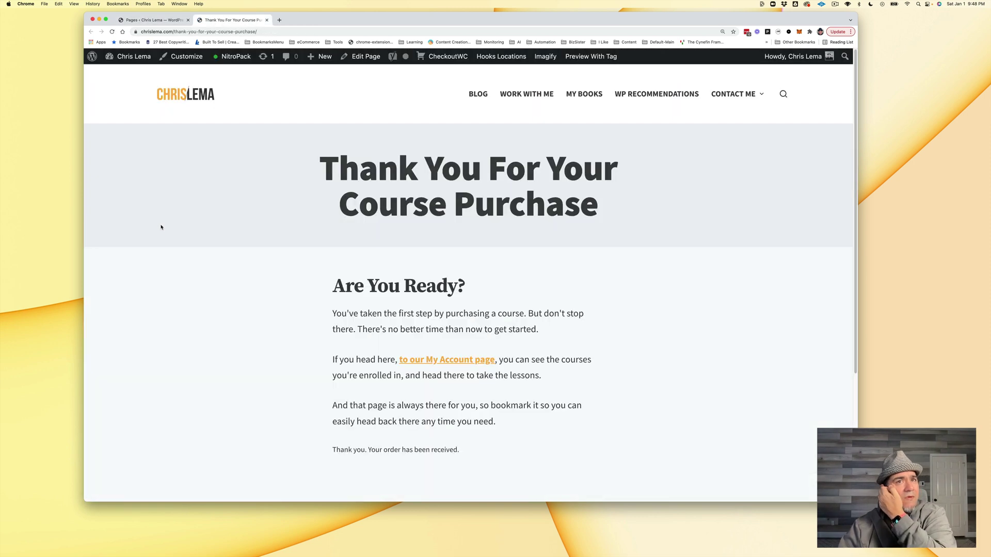
Step: Highlight the 'Thank you. Your order has been received.' line on the course thank-you page
{"action": "scroll", "coordinate": [534, 274], "scroll_direction": "down", "scroll_amount": 5}
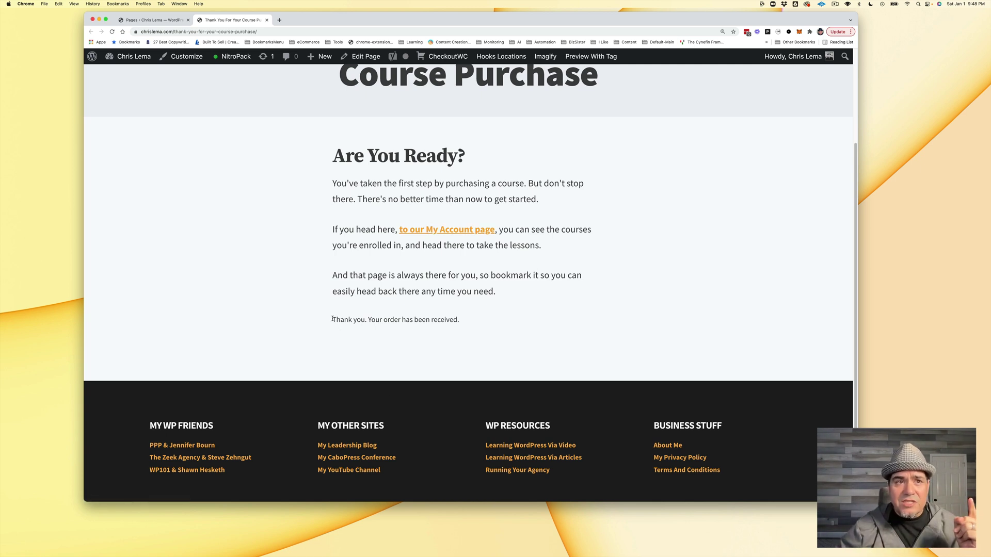
{"action": "left_click_drag", "start_coordinate": [333, 319], "coordinate": [488, 323]}
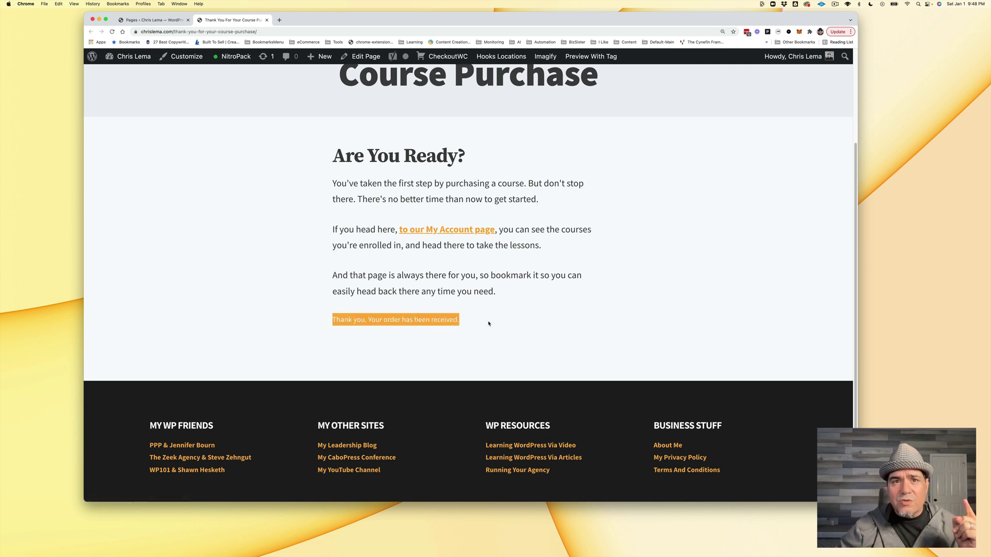
Step: Follow the My Account link, visit Dashboard, and return to Courses listing three enrolled courses
{"action": "left_click", "coordinate": [447, 230]}
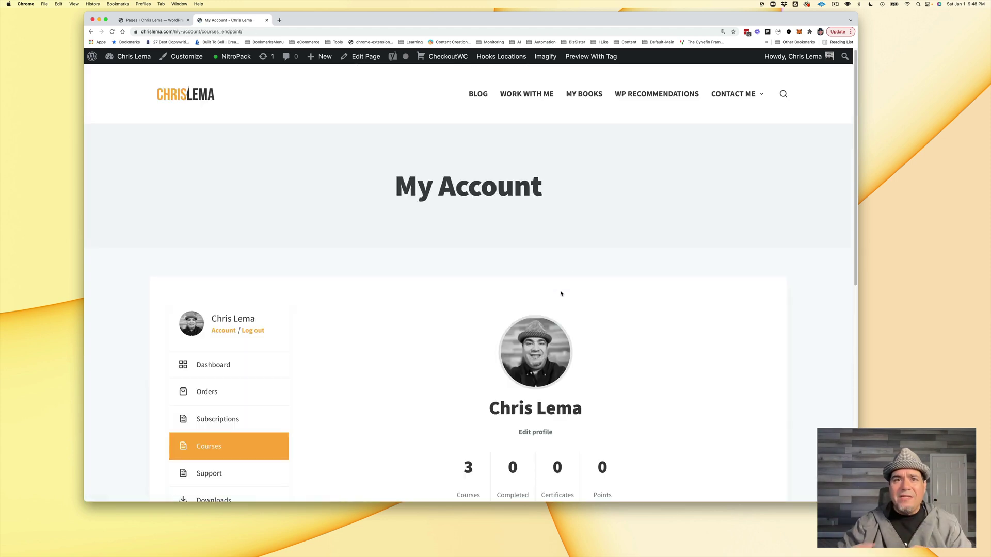
{"action": "scroll", "coordinate": [635, 295], "scroll_direction": "down", "scroll_amount": 5}
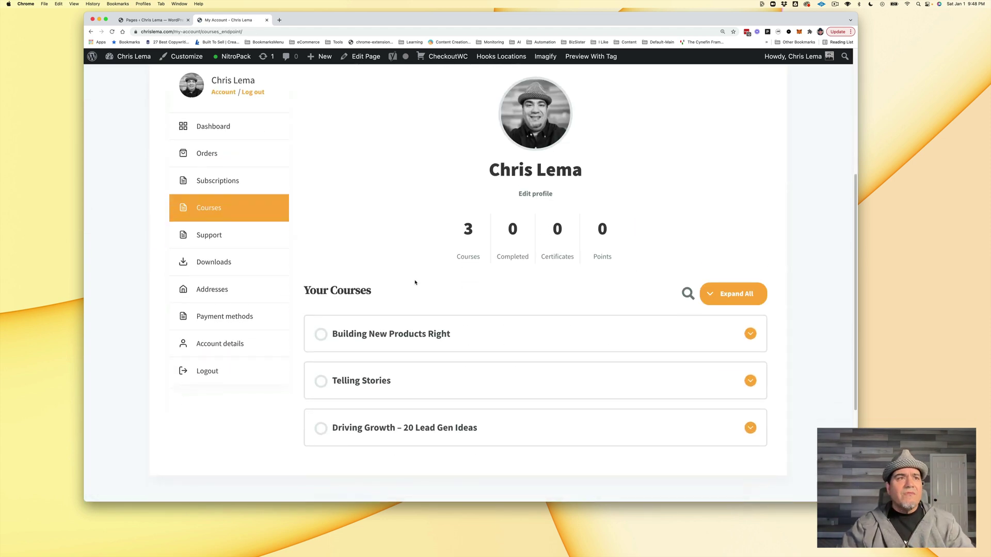
{"action": "left_click", "coordinate": [199, 128]}
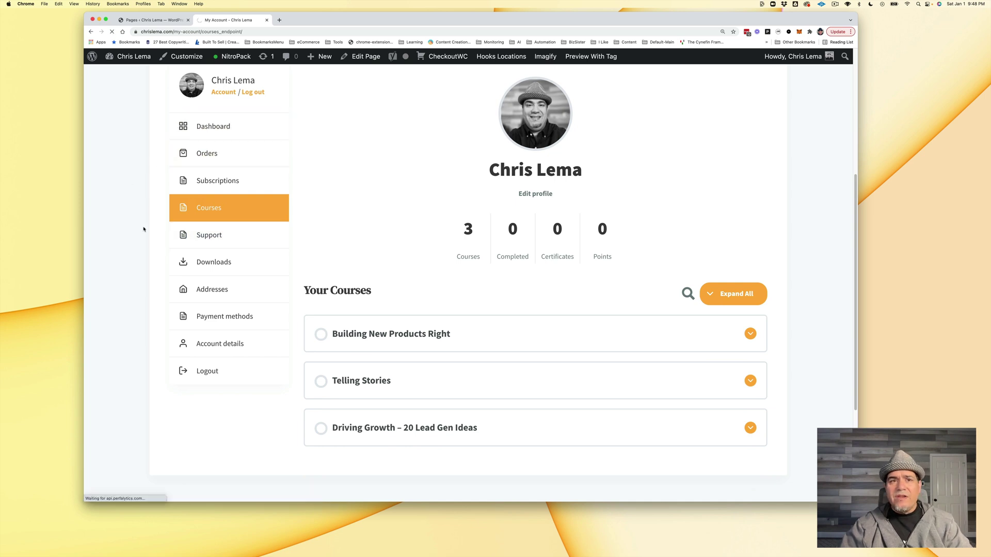
{"action": "scroll", "coordinate": [498, 310], "scroll_direction": "down", "scroll_amount": 3}
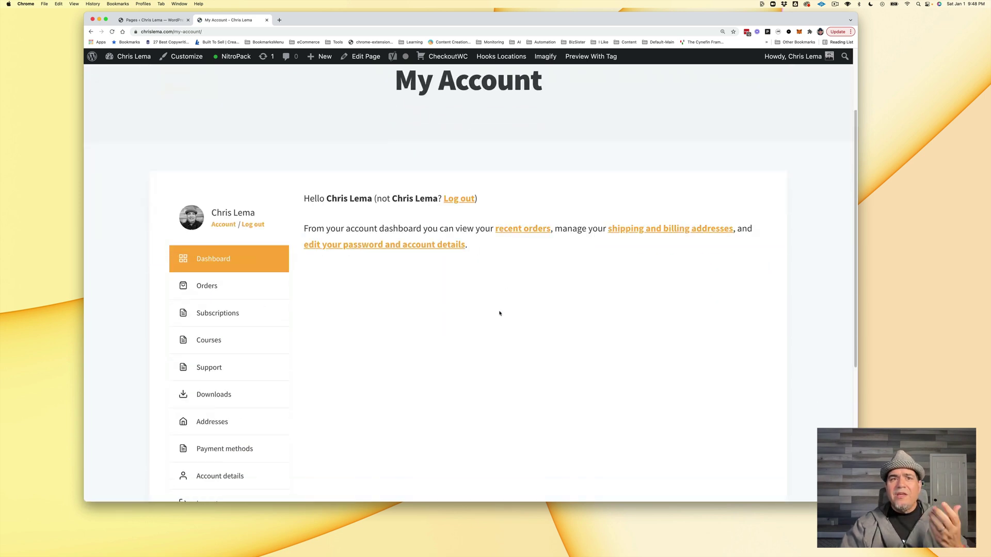
{"action": "scroll", "coordinate": [474, 313], "scroll_direction": "down", "scroll_amount": 3}
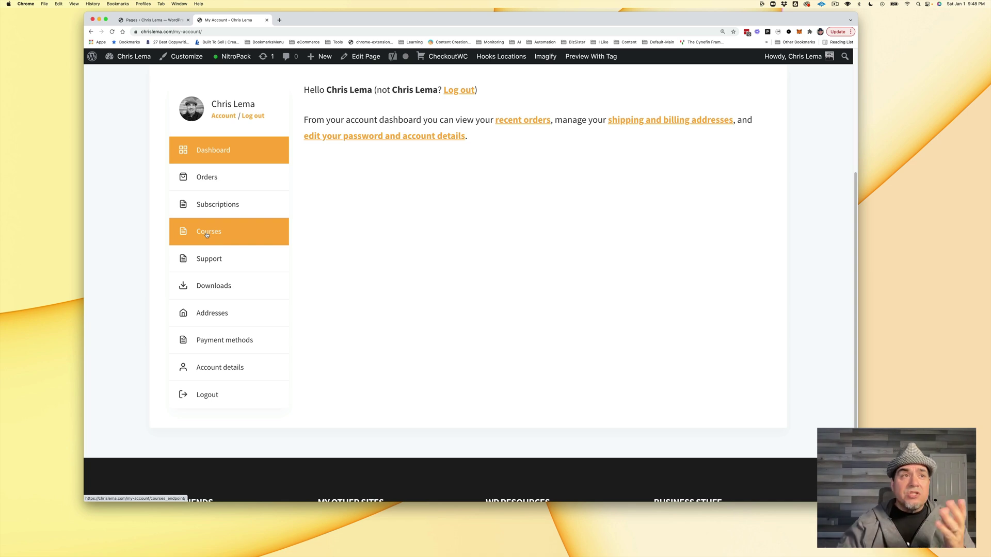
{"action": "left_click", "coordinate": [206, 234]}
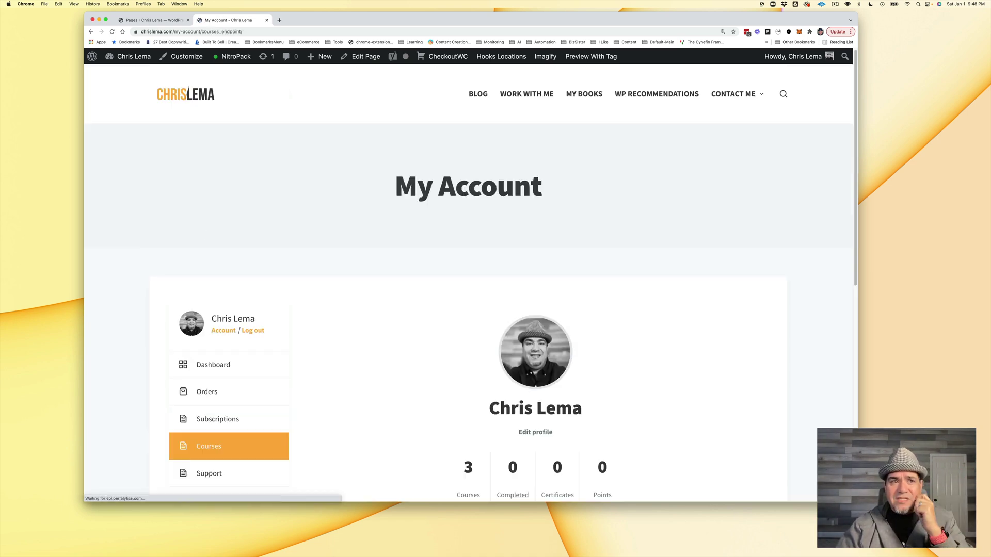
{"action": "scroll", "coordinate": [607, 285], "scroll_direction": "down", "scroll_amount": 10}
{"action": "scroll", "coordinate": [573, 263], "scroll_direction": "up", "scroll_amount": 3}
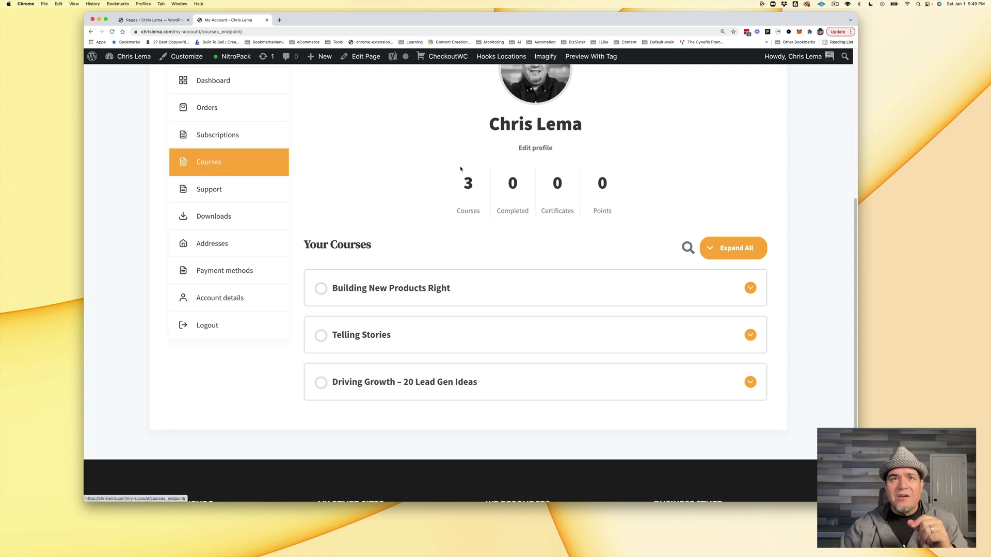
Step: Return to the WordPress admin and open All Snippets, listing four snippets with three active
{"action": "left_click", "coordinate": [153, 19]}
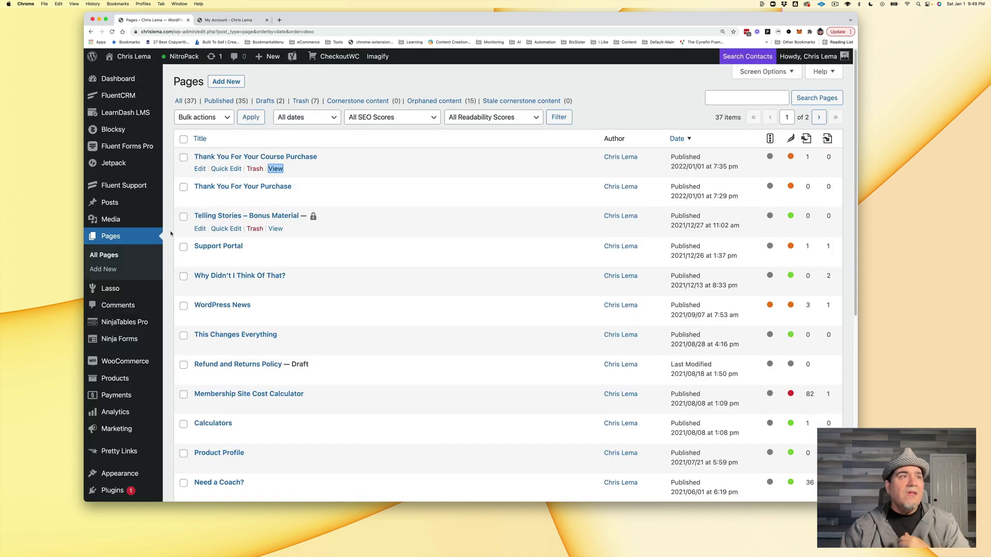
{"action": "scroll", "coordinate": [131, 340], "scroll_direction": "down", "scroll_amount": 3}
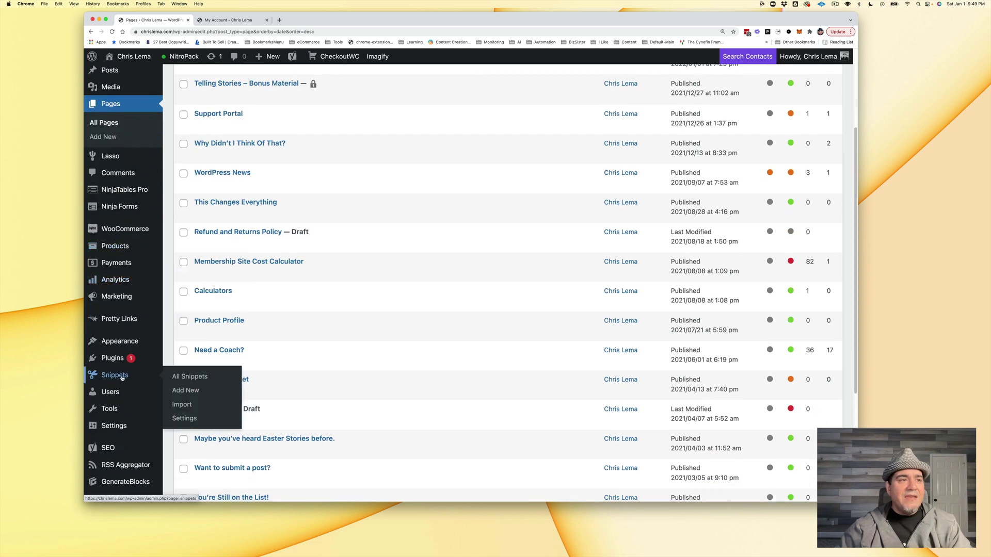
{"action": "left_click", "coordinate": [122, 378]}
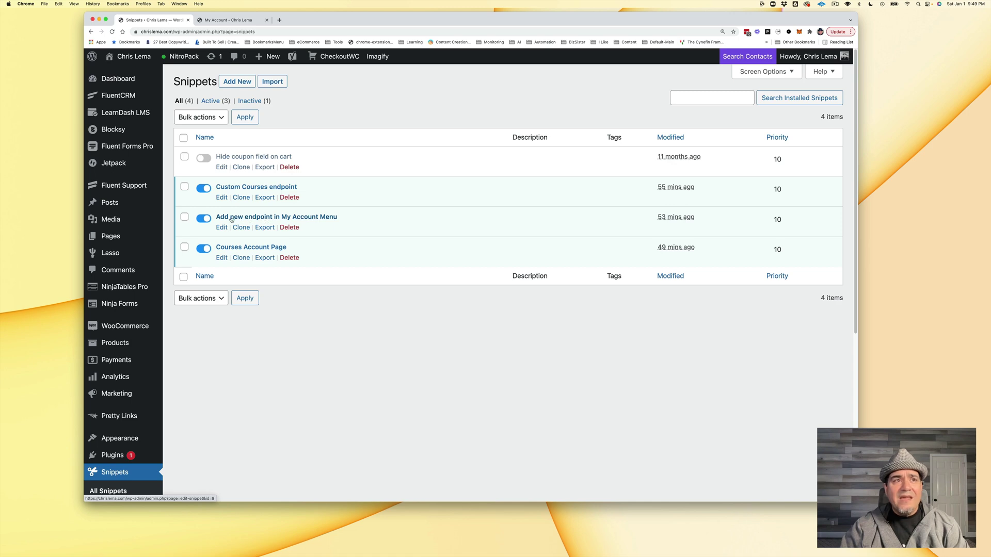
{"action": "left_click", "coordinate": [260, 218]}
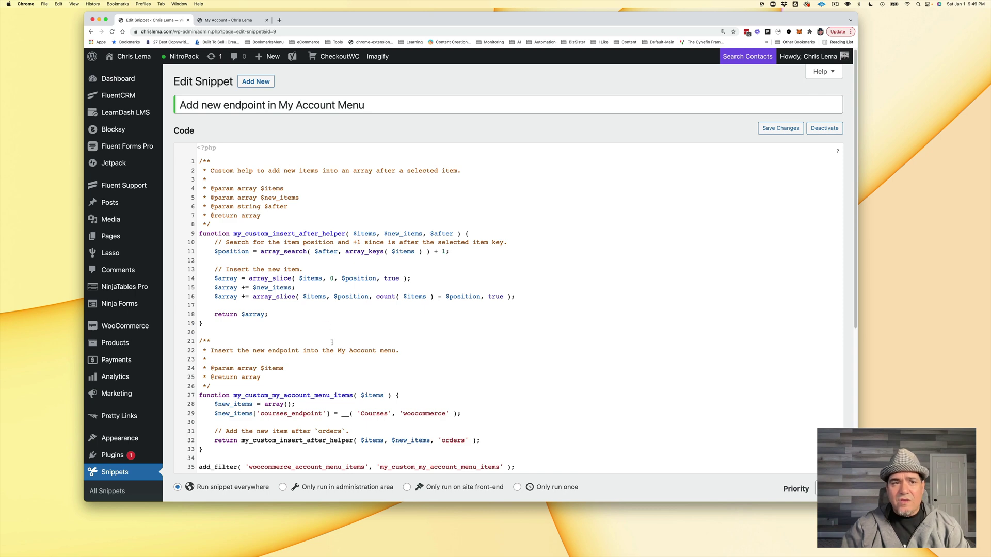
{"action": "scroll", "coordinate": [331, 342], "scroll_direction": "down", "scroll_amount": 3}
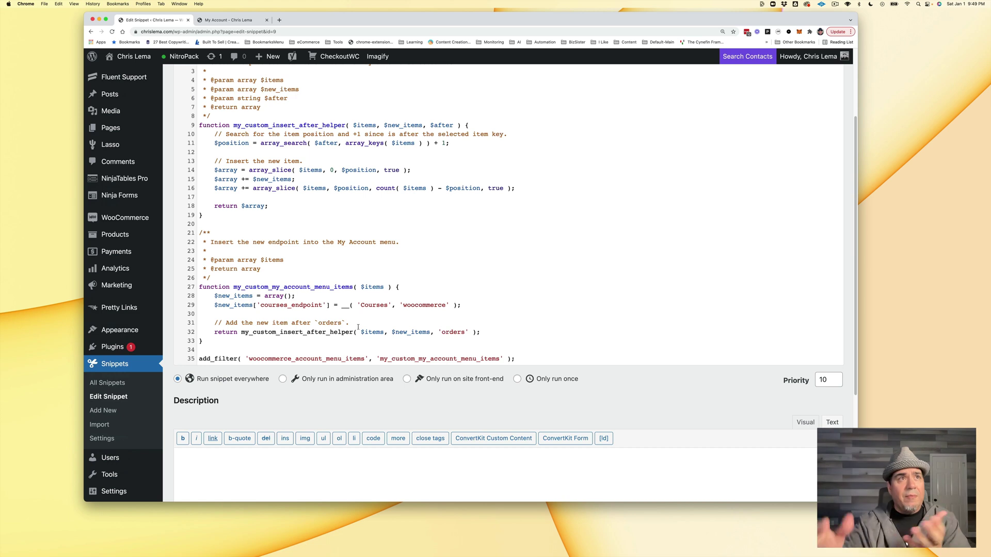
{"action": "scroll", "coordinate": [382, 324], "scroll_direction": "up", "scroll_amount": 1}
{"action": "scroll", "coordinate": [381, 323], "scroll_direction": "up", "scroll_amount": 1}
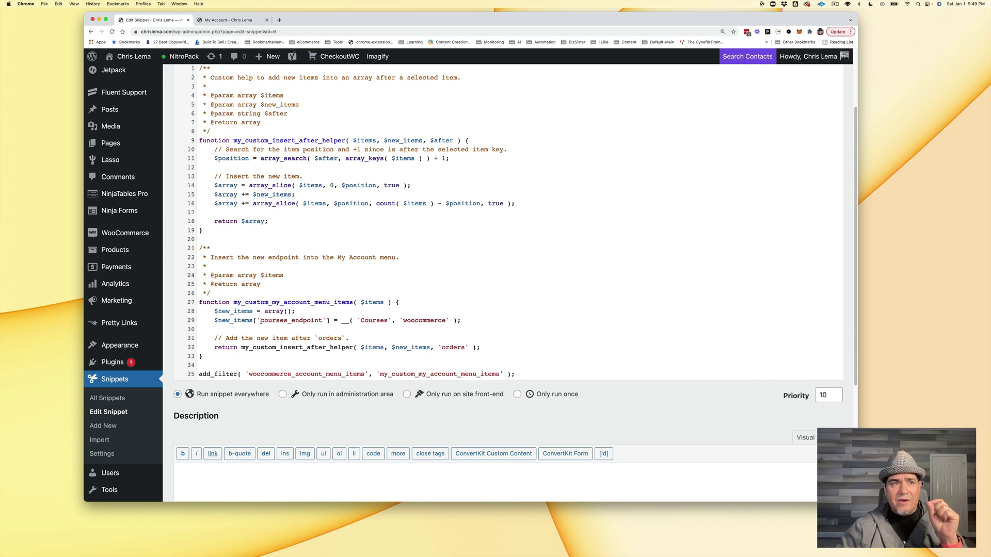
{"action": "left_click_drag", "start_coordinate": [261, 321], "coordinate": [322, 321]}
{"action": "left_click", "coordinate": [365, 289]}
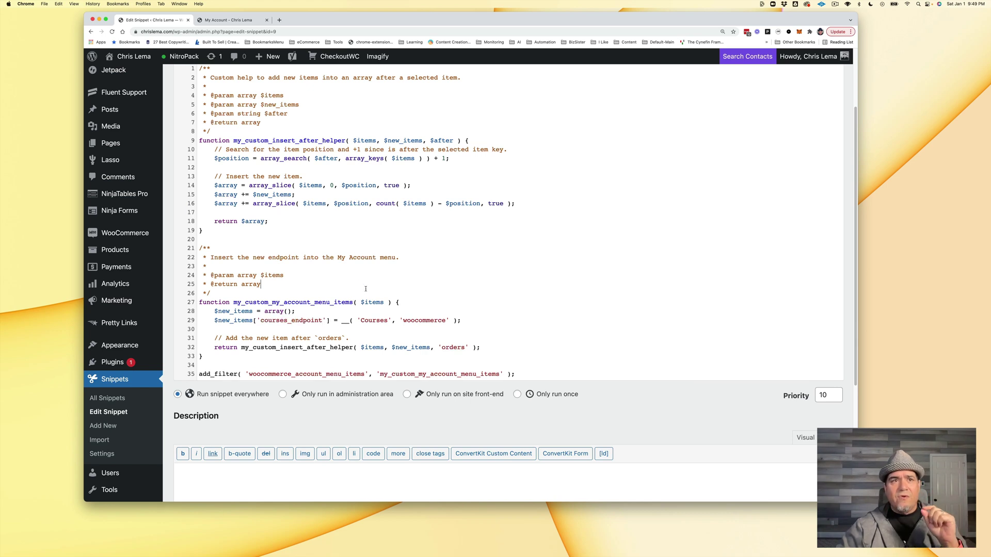
{"action": "left_click", "coordinate": [91, 31]}
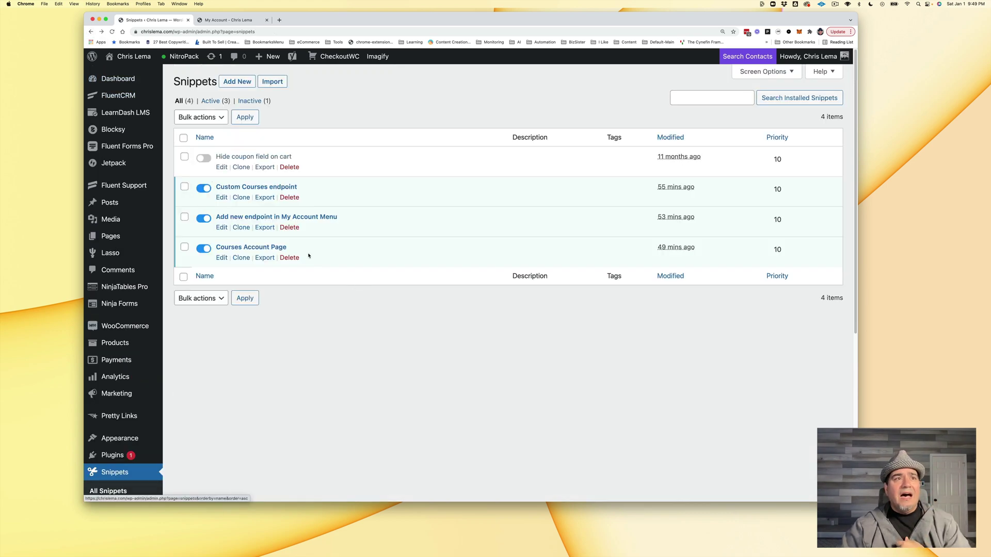
{"action": "left_click", "coordinate": [263, 189]}
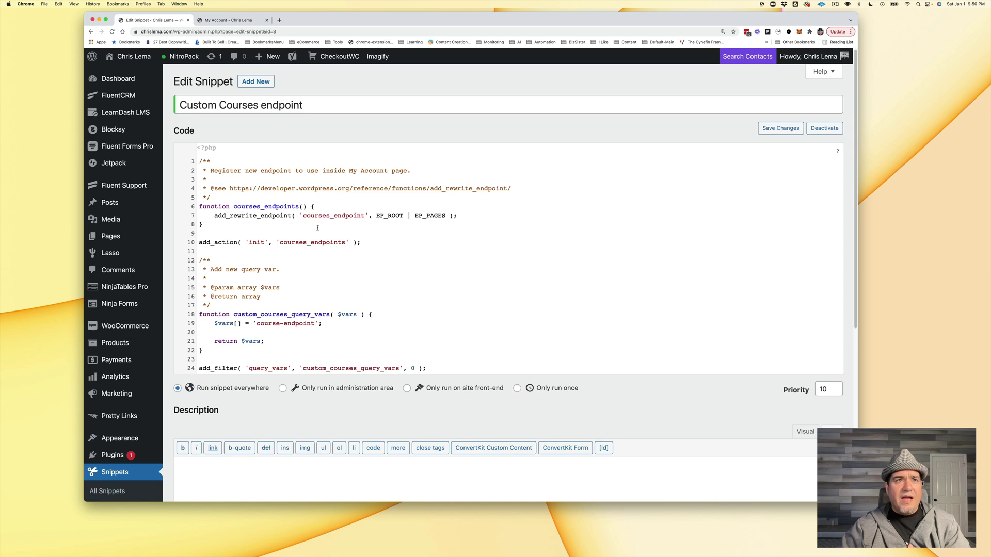
{"action": "left_click_drag", "start_coordinate": [303, 215], "coordinate": [363, 215]}
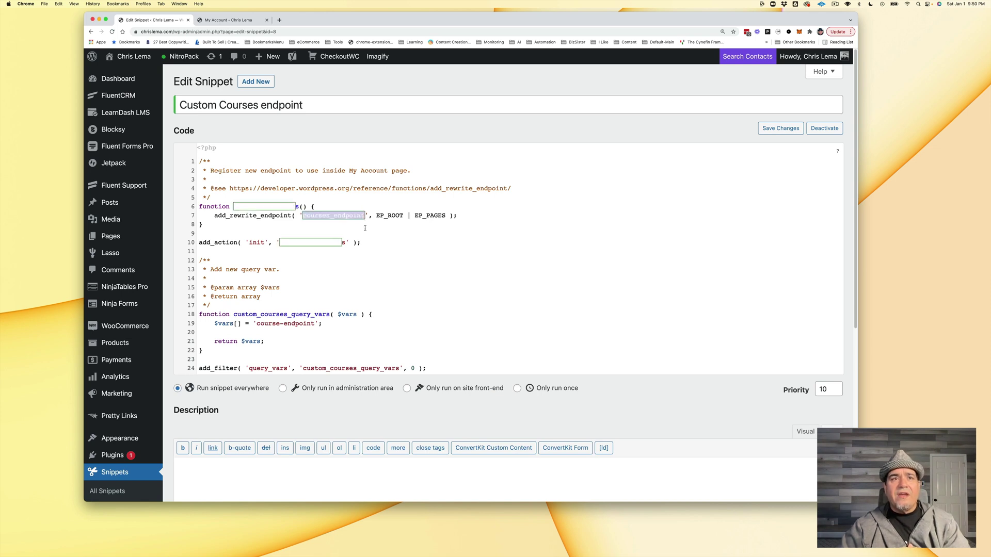
{"action": "left_click", "coordinate": [375, 235]}
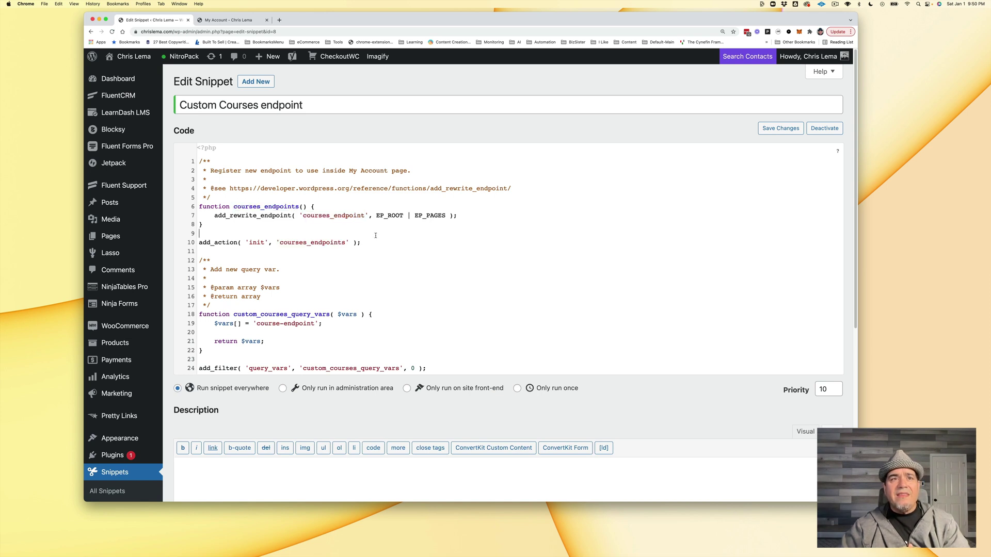
{"action": "left_click", "coordinate": [91, 32]}
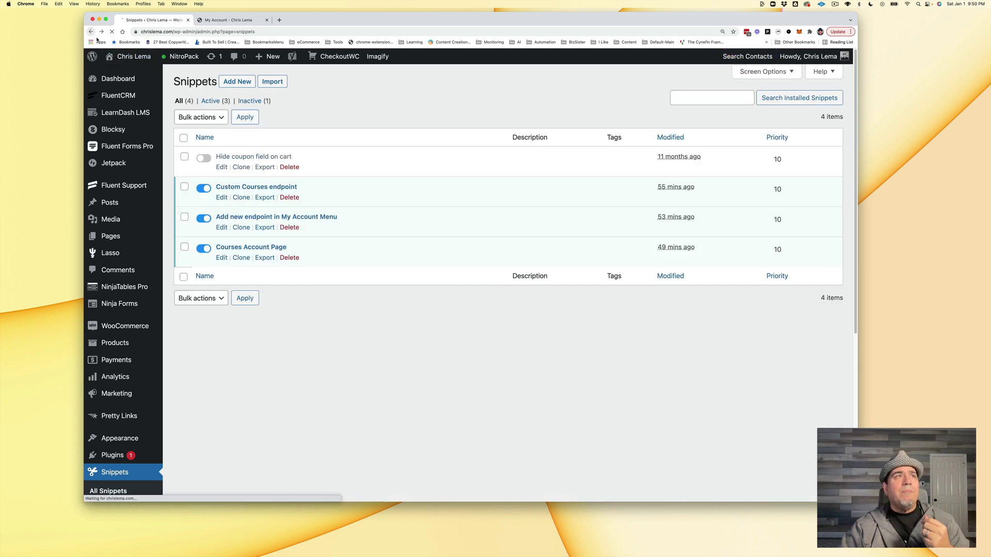
Step: Open the 'Courses Account Page' snippet, whose code echoes the [ld_profile] shortcode on the courses endpoint
{"action": "left_click", "coordinate": [273, 249]}
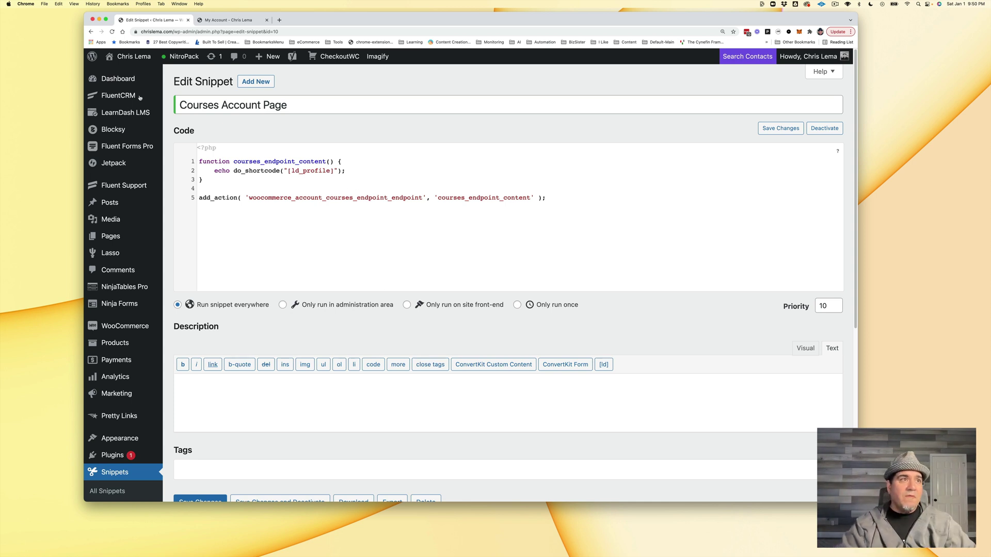
Step: Leave the snippet editor for the WordPress admin Dashboard
{"action": "left_click", "coordinate": [118, 78]}
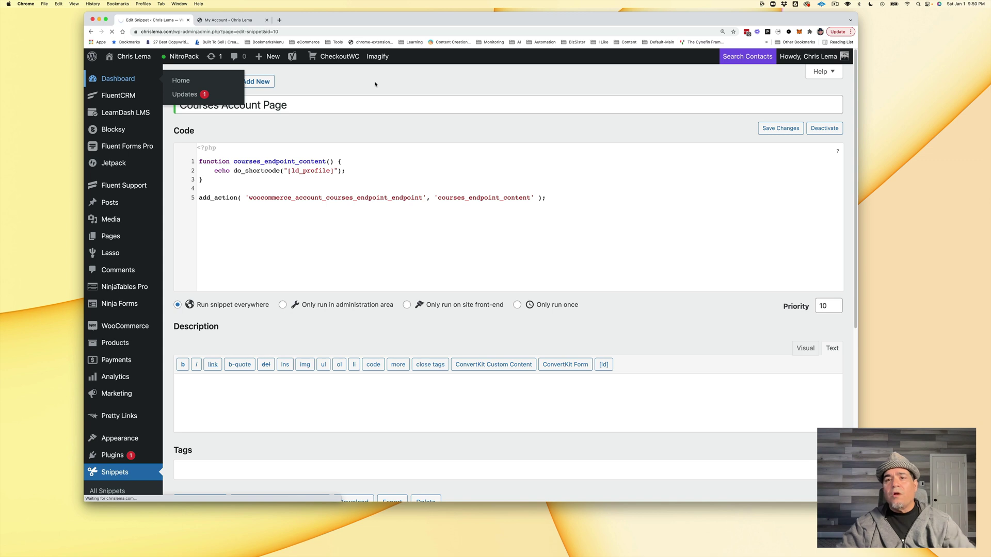